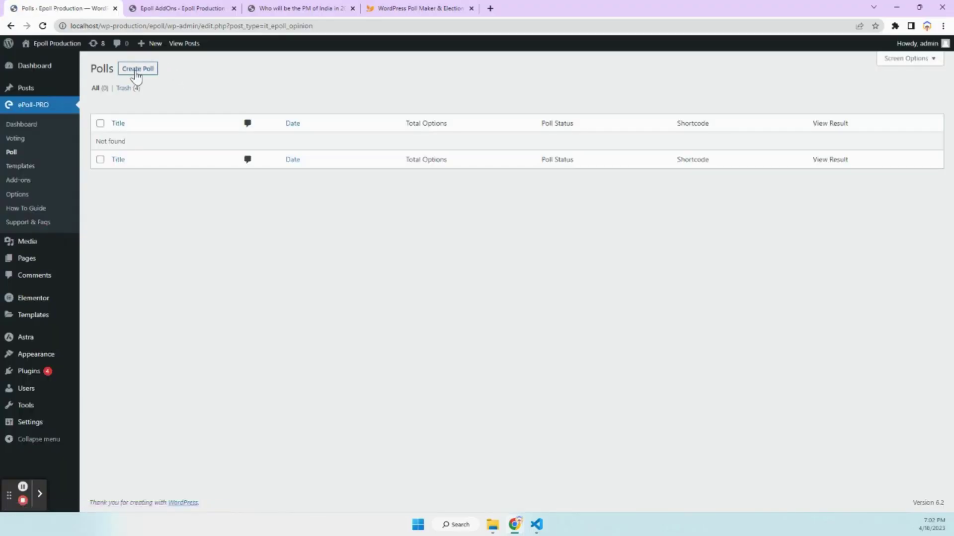
Start a new poll from Create Poll for the IPL 2023 question.
left_click(133, 71)
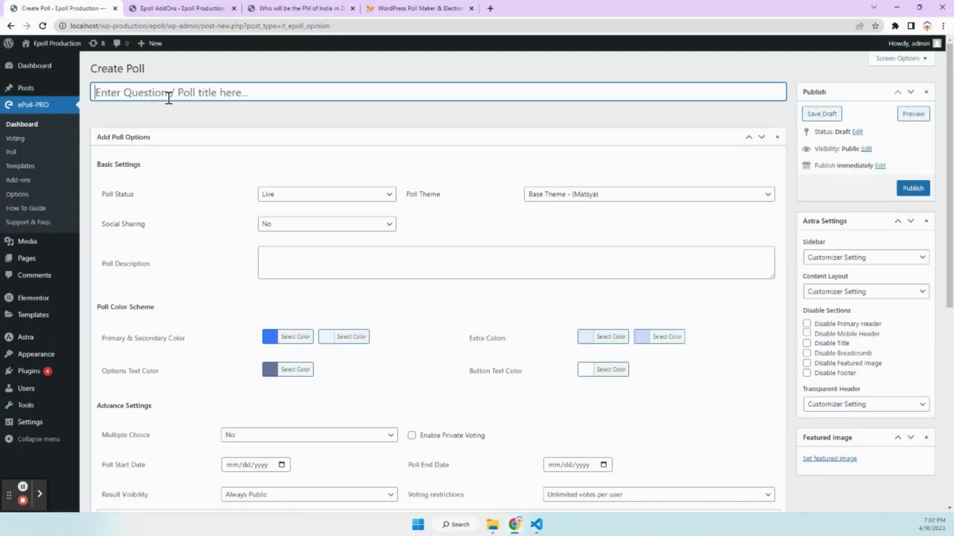
type("Who will be the winner of IPL season 2023?")
scroll(342, 385, "down", 3)
scroll(341, 315, "down", 2)
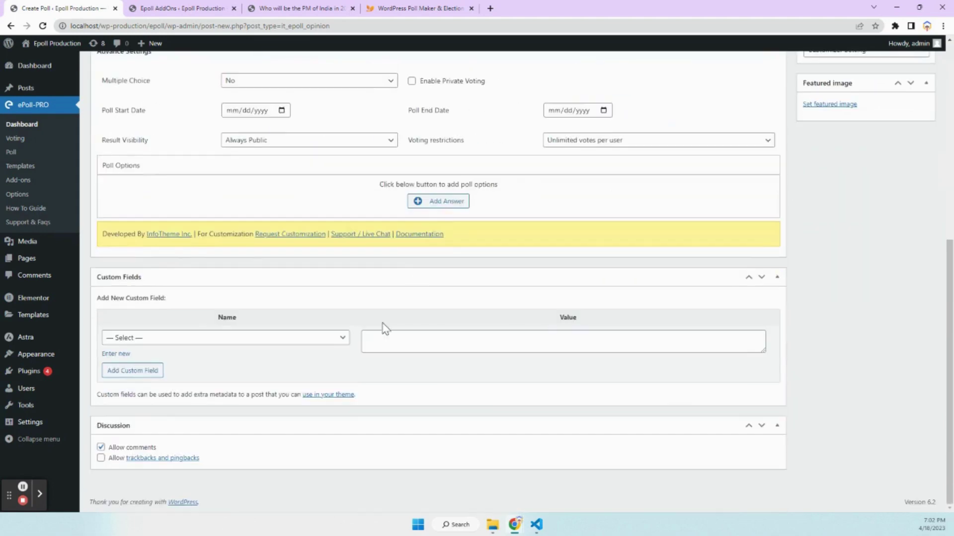
Add three answer options to the IPL poll: KXIP, Mumbai 11 and LKP.
left_click(444, 201)
left_click(348, 199)
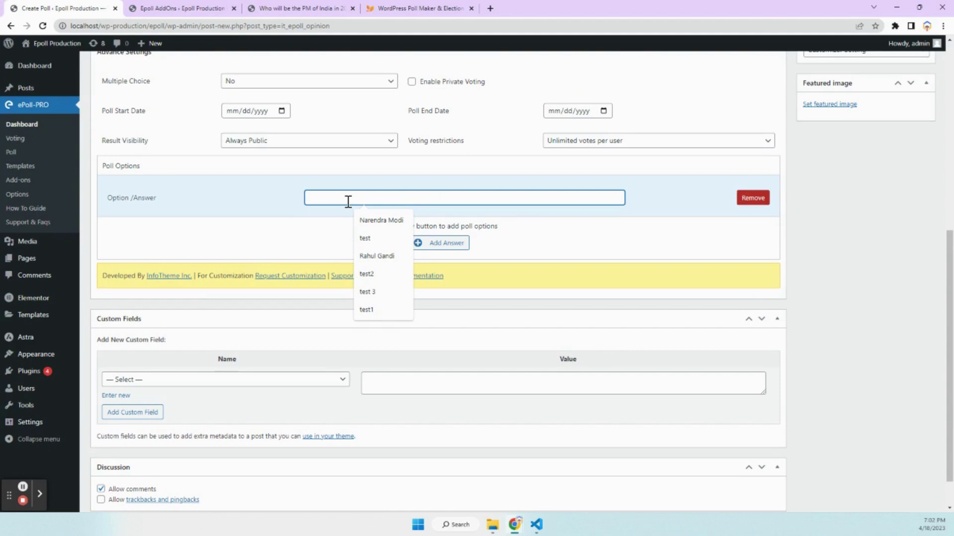
type("KXIP")
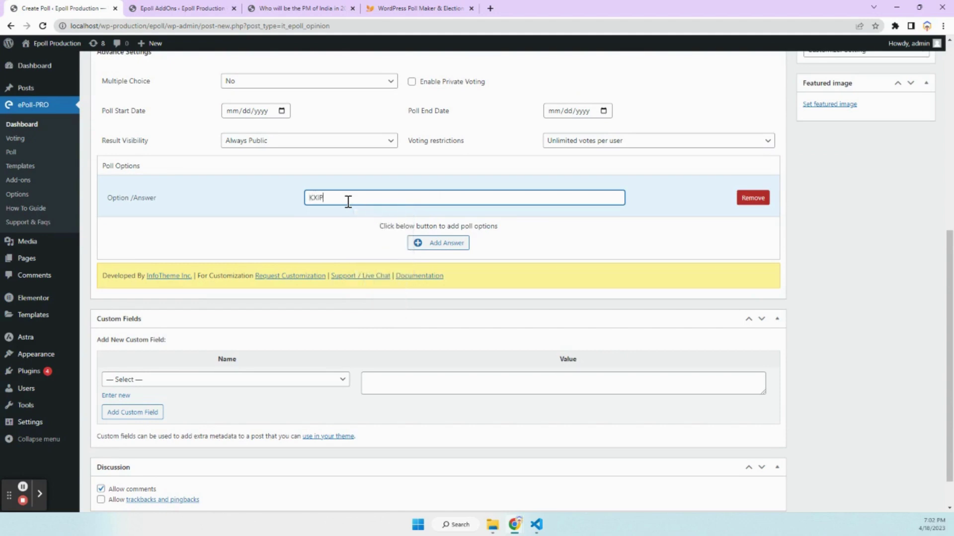
left_click(432, 247)
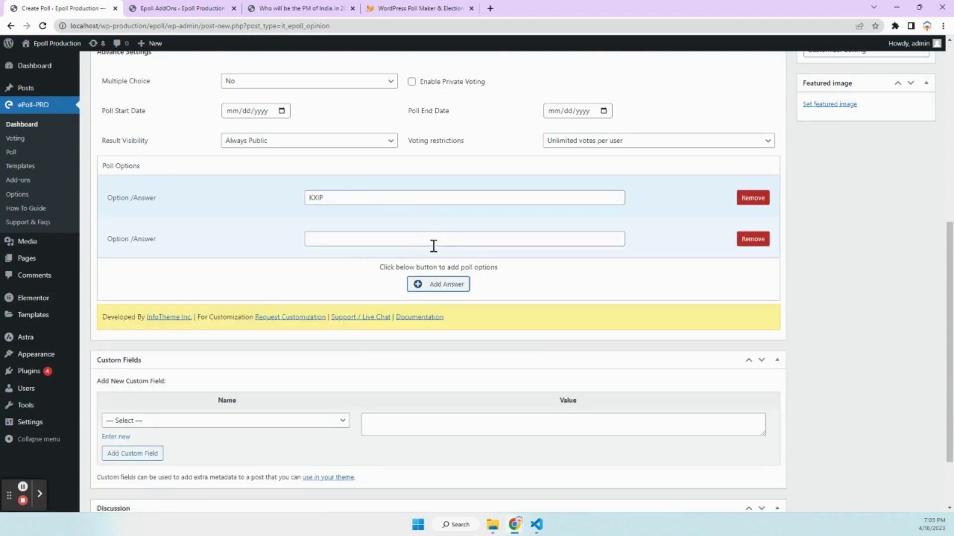
left_click(333, 238)
type("M")
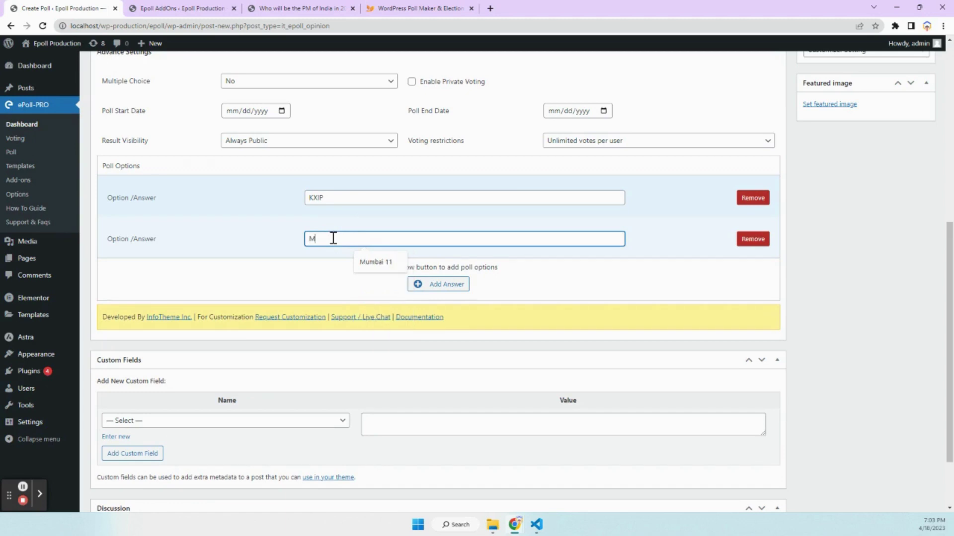
left_click(376, 262)
left_click(435, 285)
left_click(336, 280)
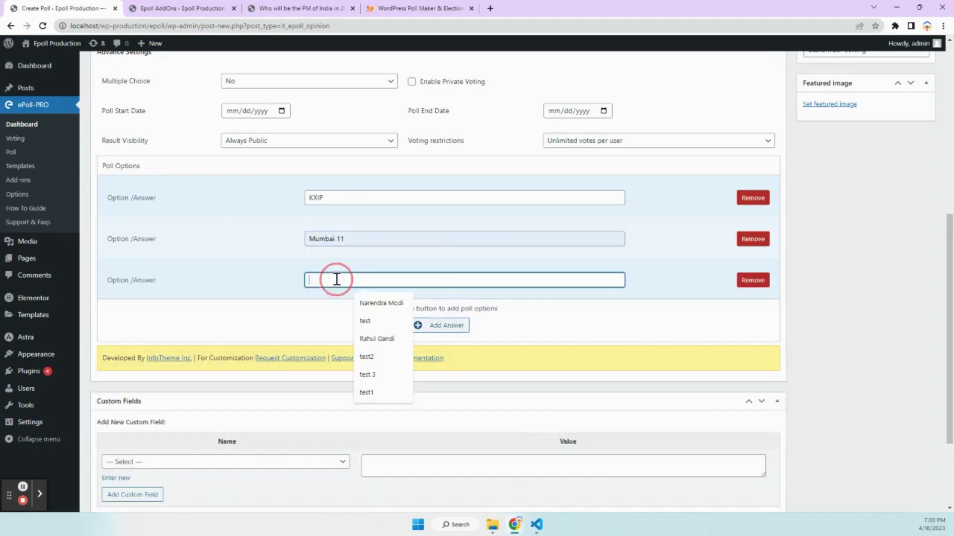
type("LKP")
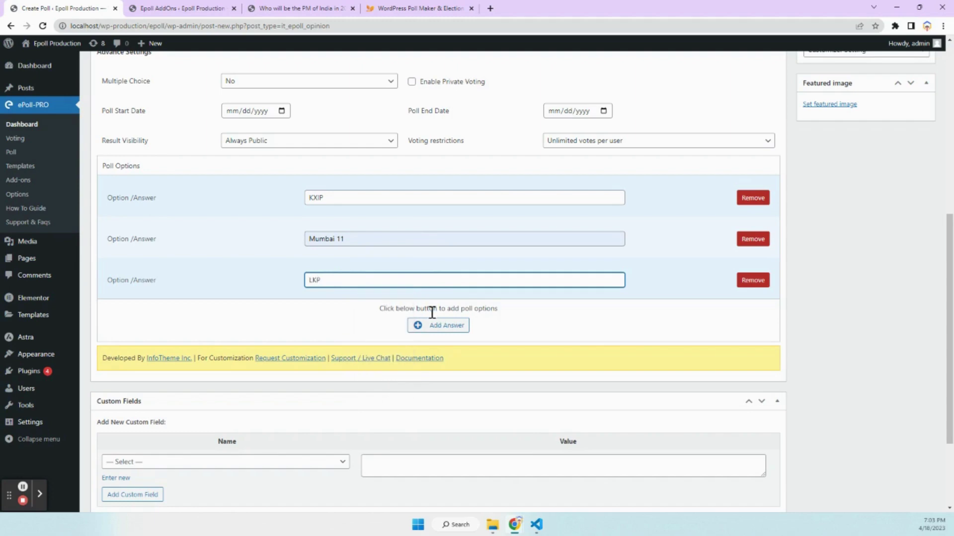
scroll(425, 323, "up", 5)
Finish the description, publish the IPL poll, and go back to its edit page.
left_click(295, 270)
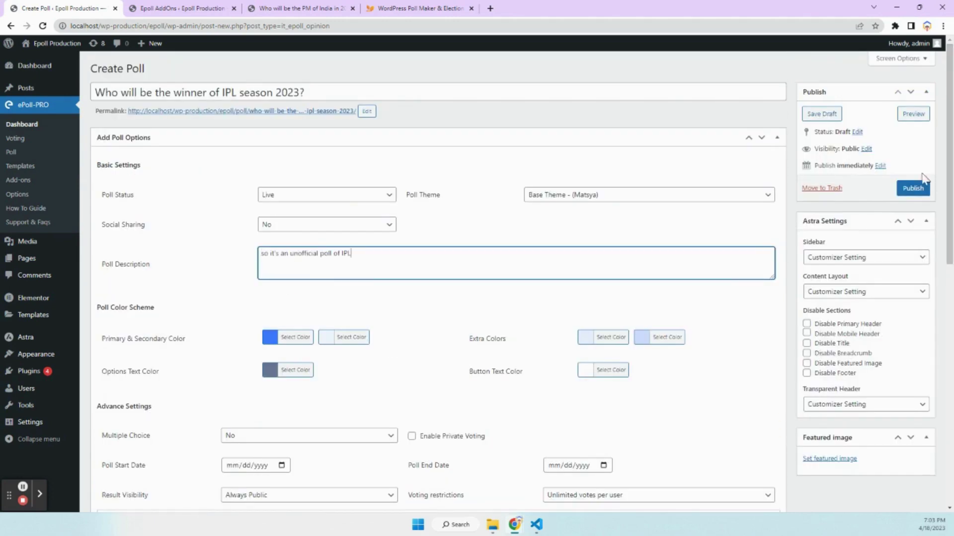
left_click(914, 188)
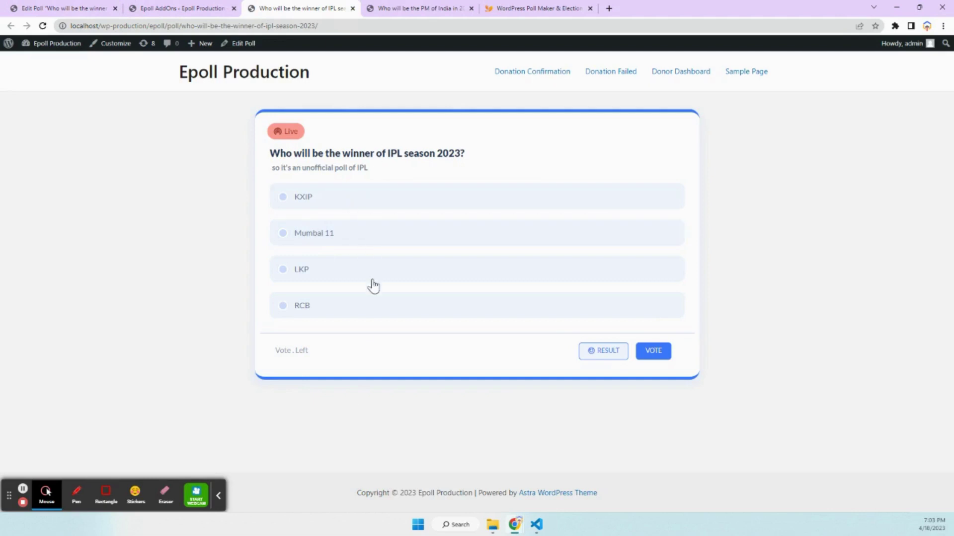
key("ctrl+1")
Set the poll end date to April 30, 2023 and update the poll.
left_click(604, 321)
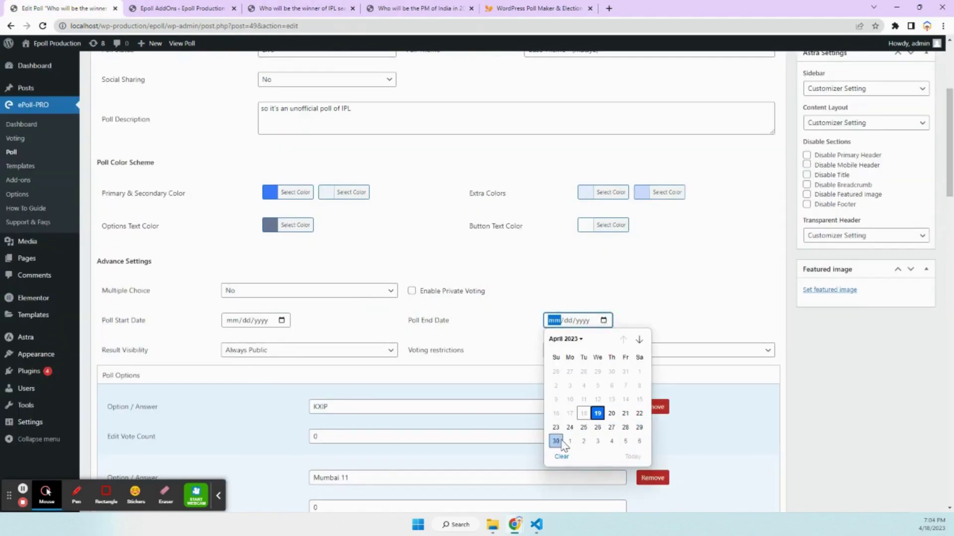
left_click(556, 441)
scroll(522, 335, "up", 3)
left_click(913, 217)
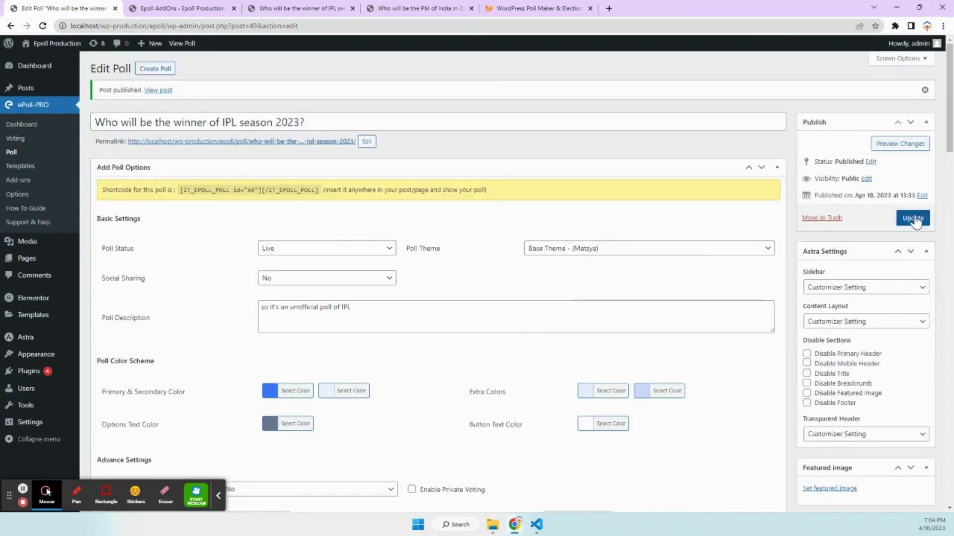
Confirm the live poll page shows 11 days left, then return to the editor.
left_click(298, 8)
left_click_drag(299, 350, 341, 355)
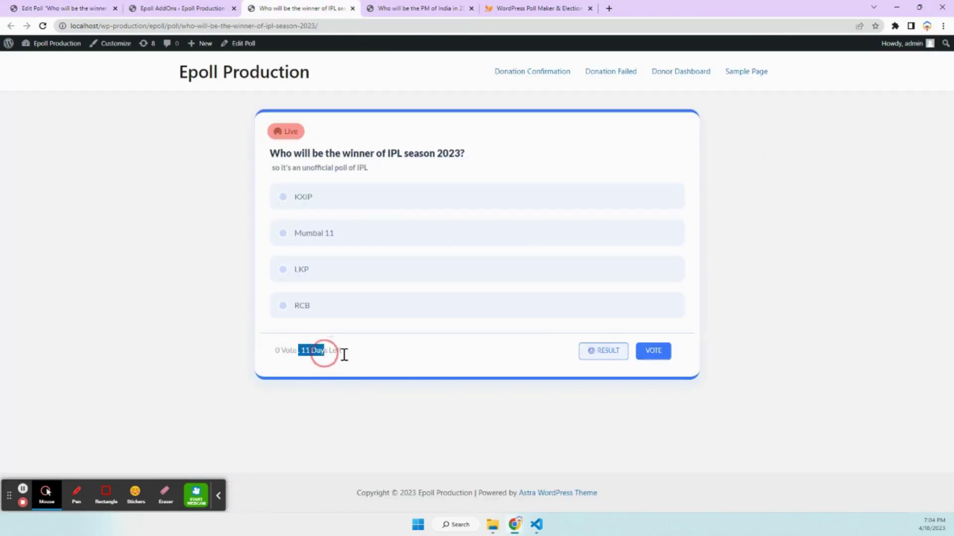
left_click(363, 357)
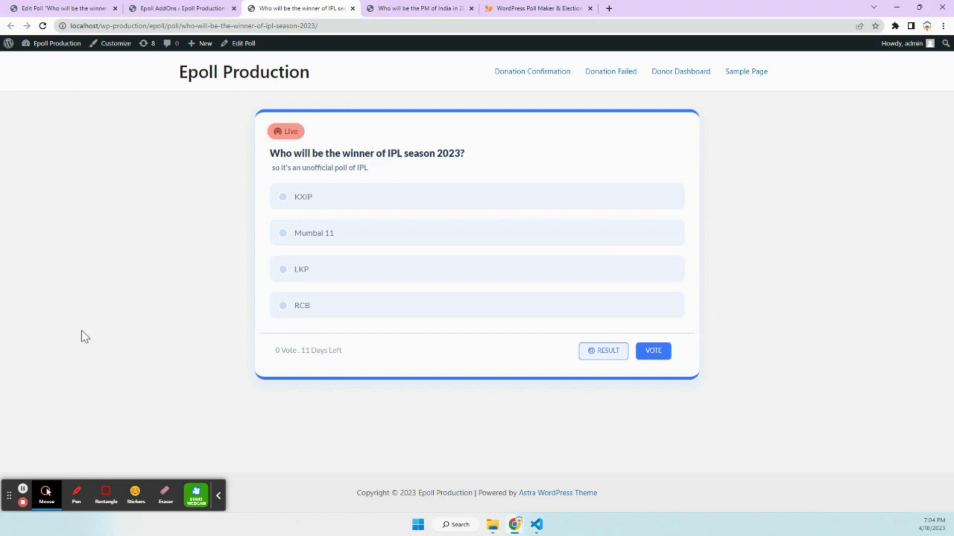
left_click(63, 8)
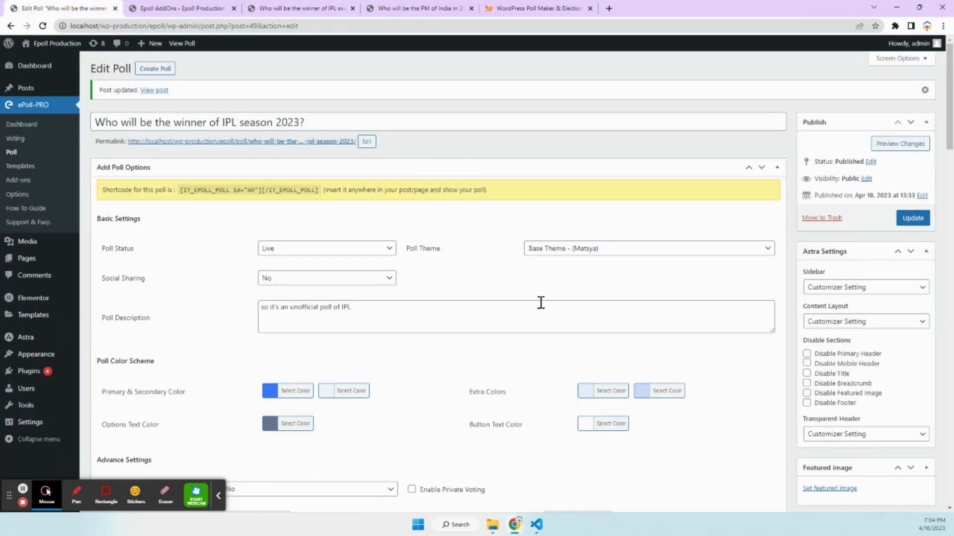
scroll(514, 327, "down", 5)
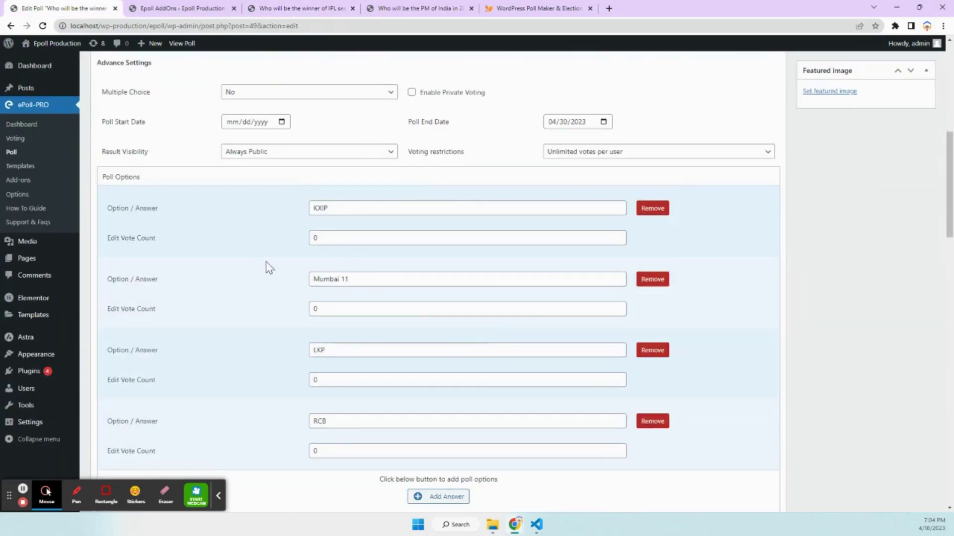
scroll(252, 321, "up", 3)
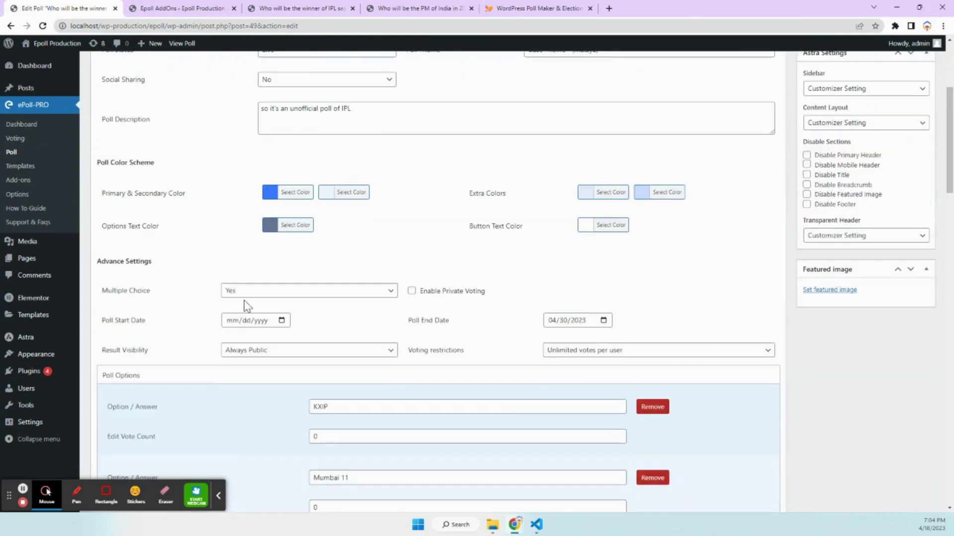
Keep multiple choice at No, turn social sharing on, and update the poll.
left_click(263, 292)
left_click(252, 304)
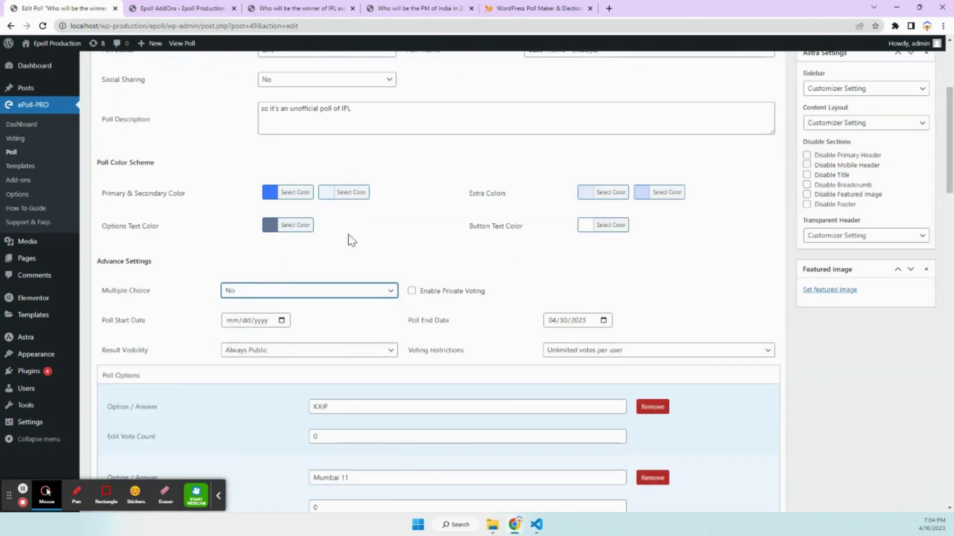
scroll(330, 270, "up", 3)
left_click(355, 276)
left_click(311, 291)
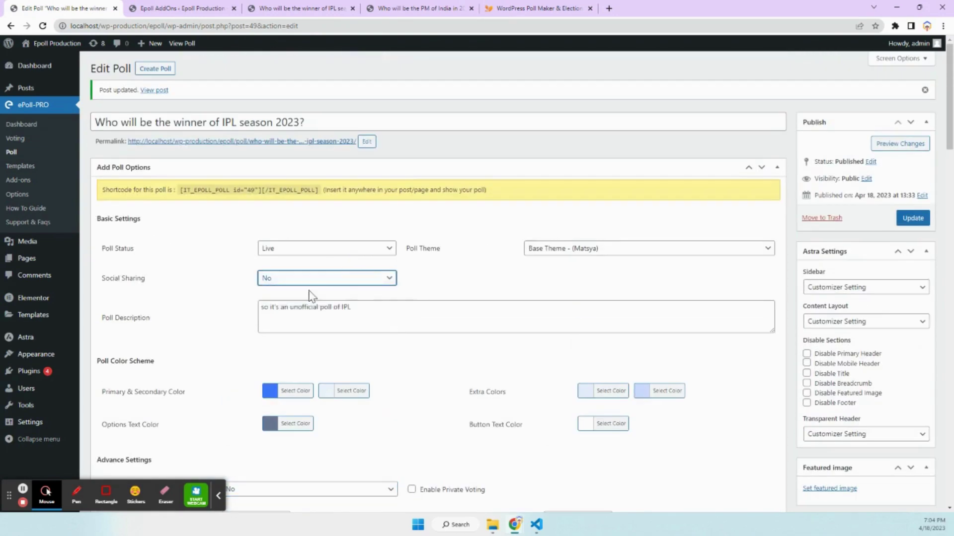
left_click(912, 219)
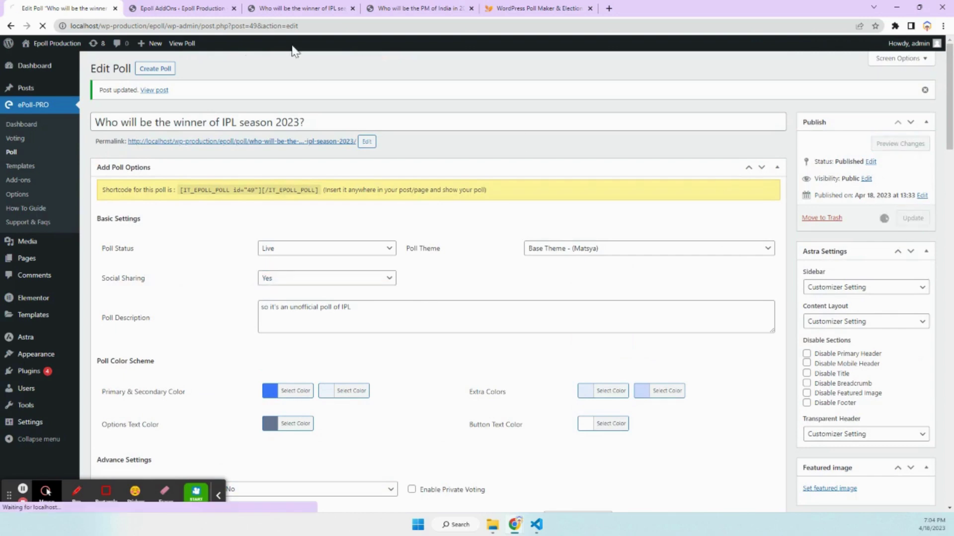
Reload the live IPL poll, check the Share choices, and view the 0% results.
left_click(271, 10)
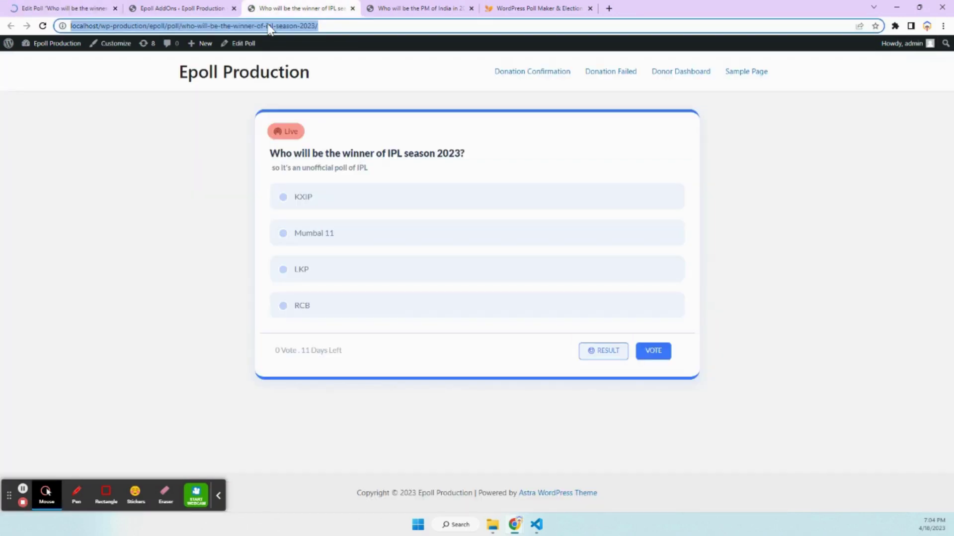
key("Return")
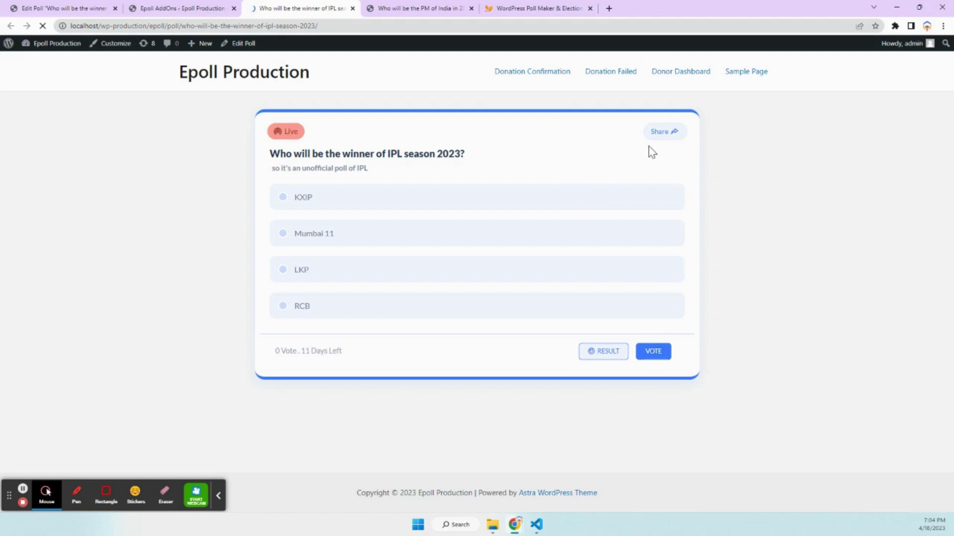
left_click(660, 133)
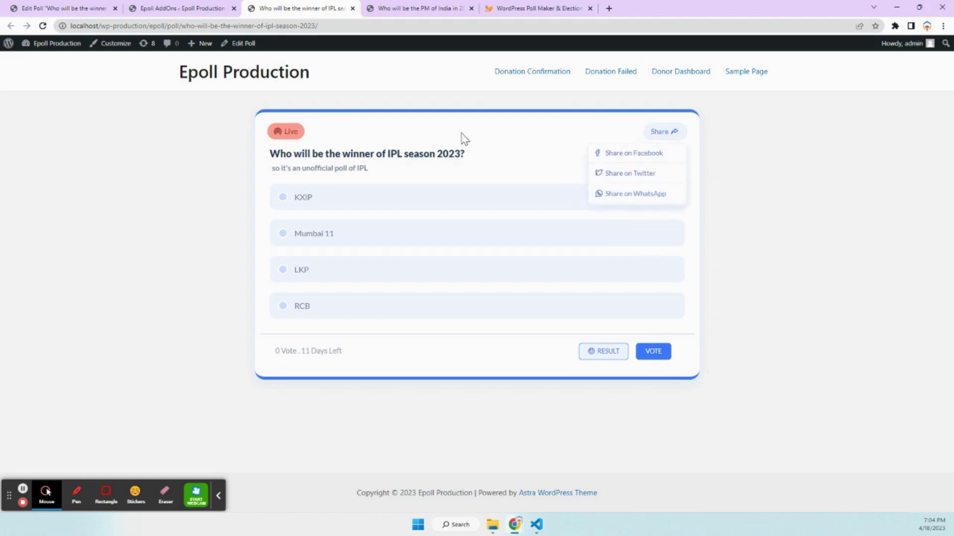
left_click(553, 148)
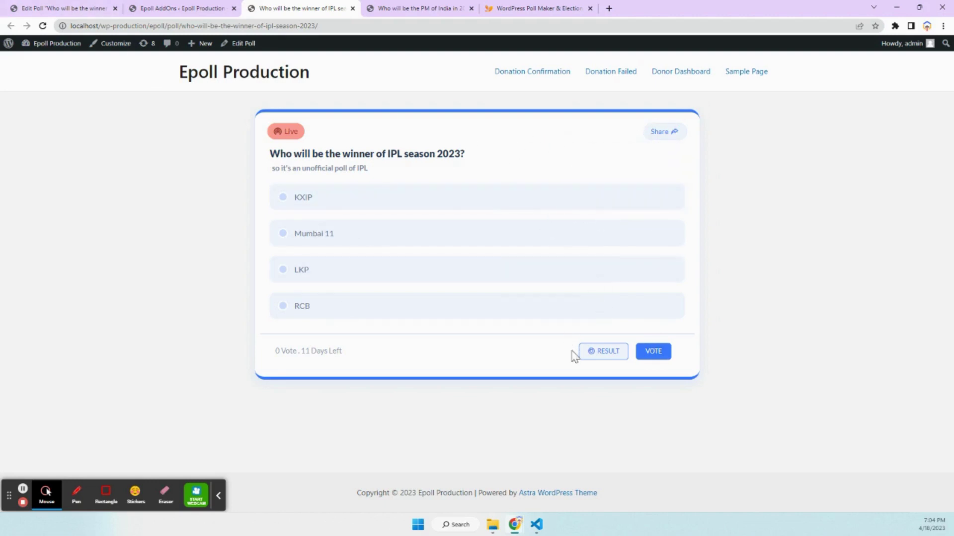
left_click(608, 352)
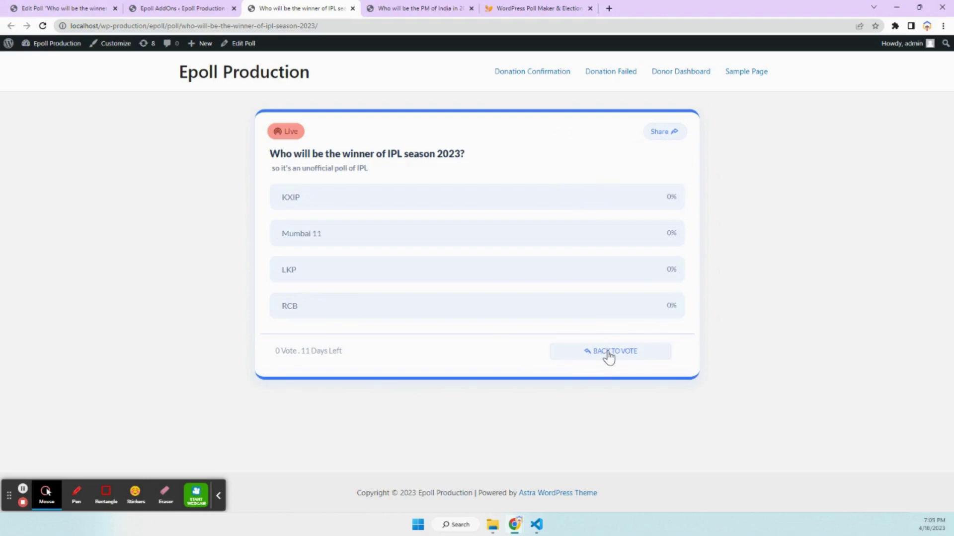
Set the primary colour to dark green and the second extra colour to grey-green, then update.
key("ctrl+1")
left_click(270, 193)
left_click(284, 245)
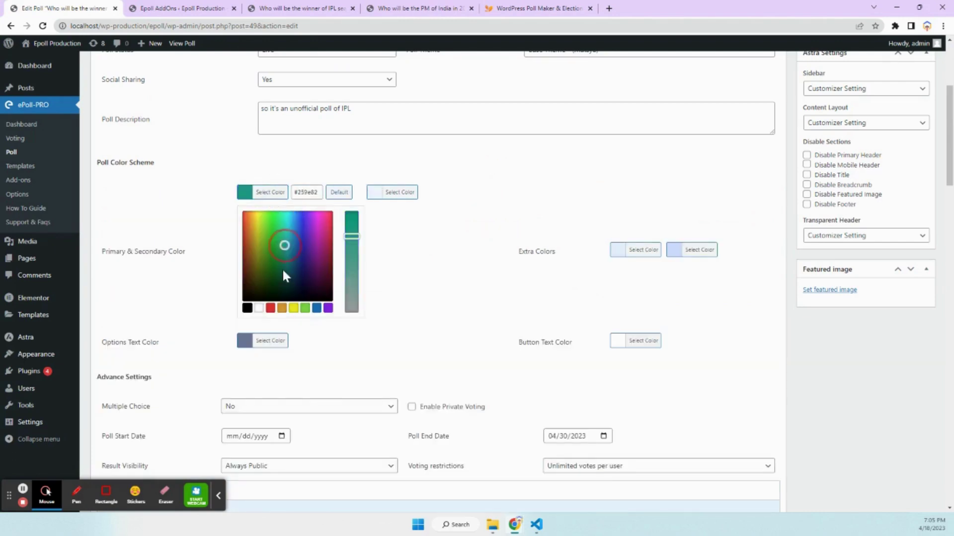
left_click(422, 261)
left_click(647, 194)
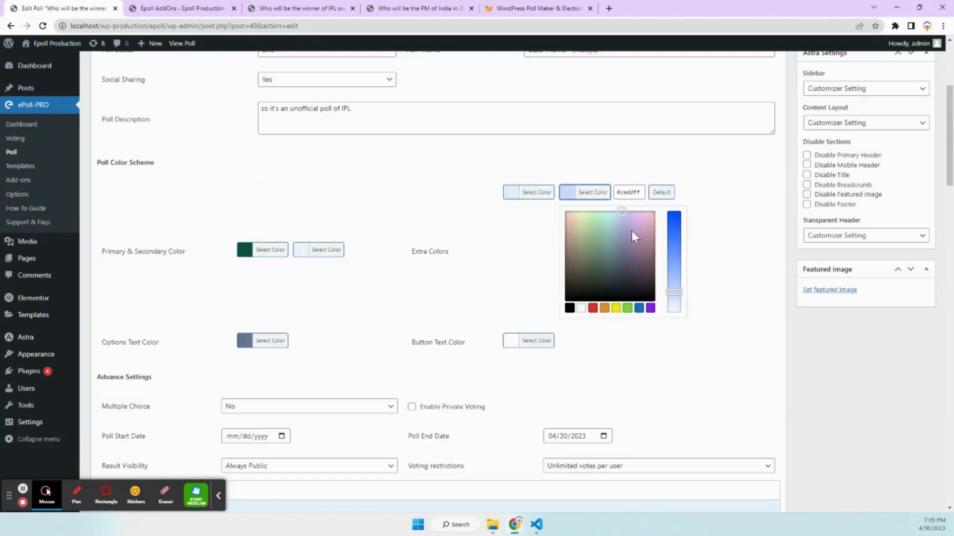
left_click(599, 244)
left_click(720, 197)
scroll(752, 234, "up", 5)
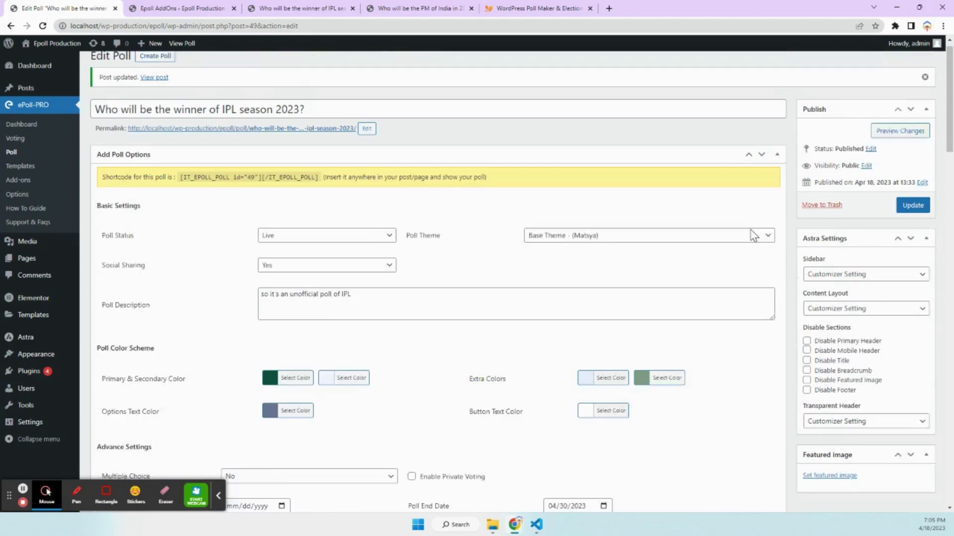
Reload the live poll page to see the new green colours.
left_click(184, 8)
left_click(302, 8)
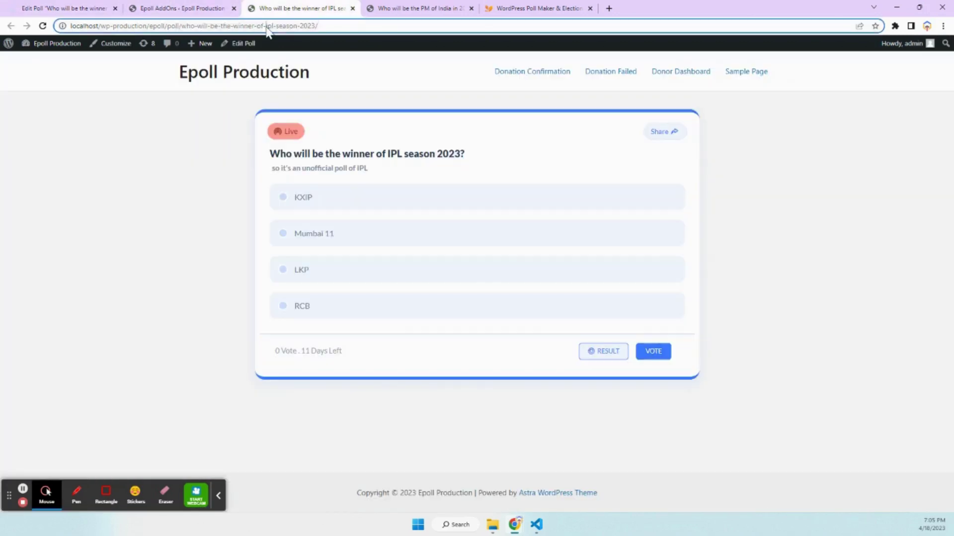
left_click(267, 26)
key("Return")
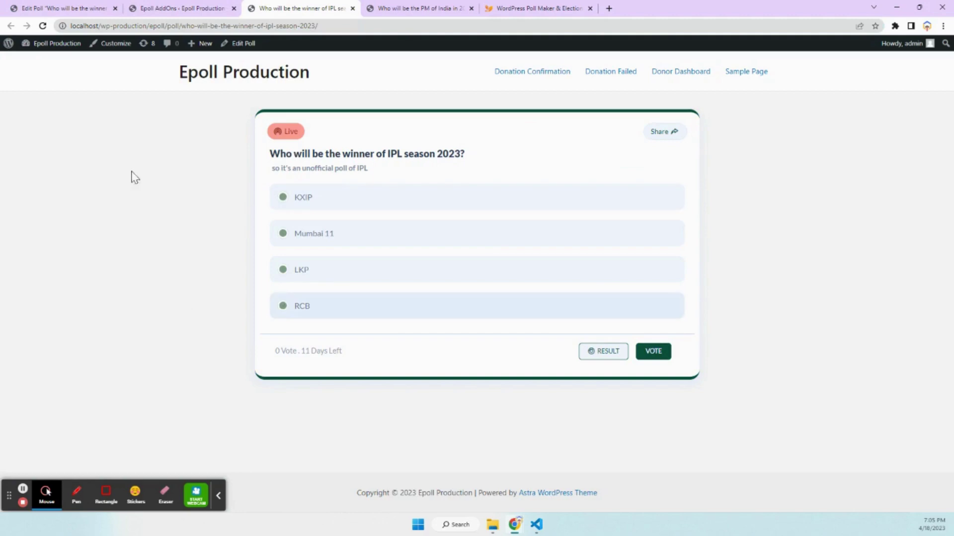
Return to the IPL poll's edit screen.
left_click(78, 8)
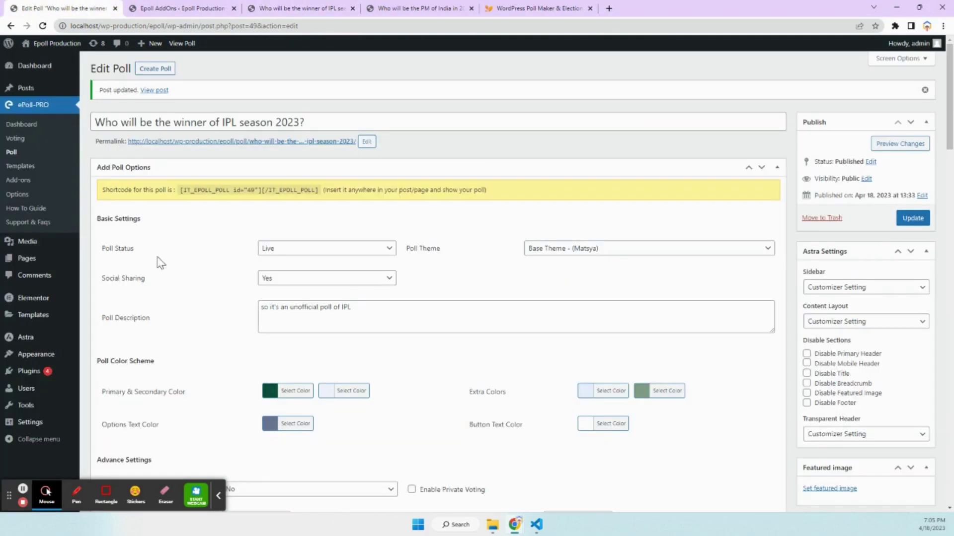
scroll(216, 343, "down", 5)
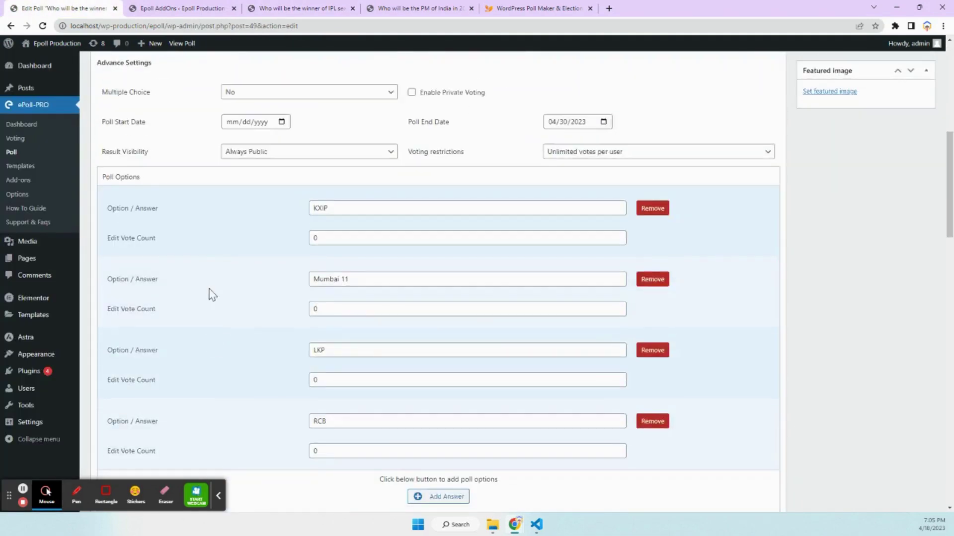
scroll(208, 295, "up", 3)
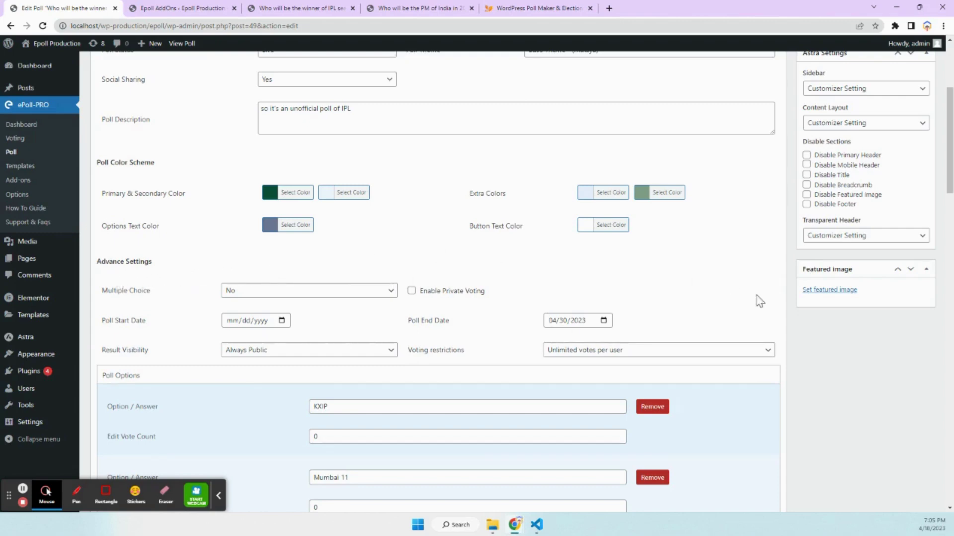
scroll(149, 269, "up", 3)
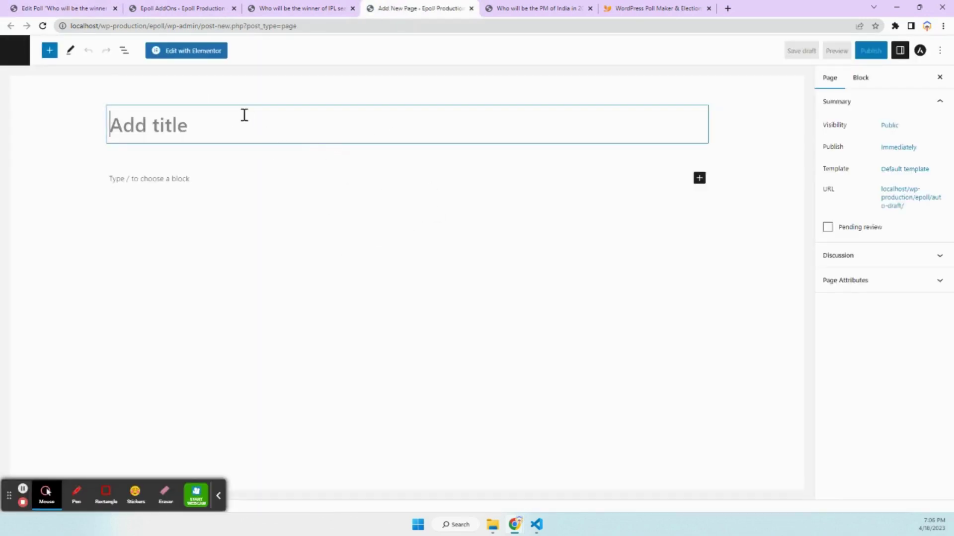
Title the new page 'Poll & Contest' and paste the IPL poll shortcode into it.
left_click(241, 118)
type("Poll ")
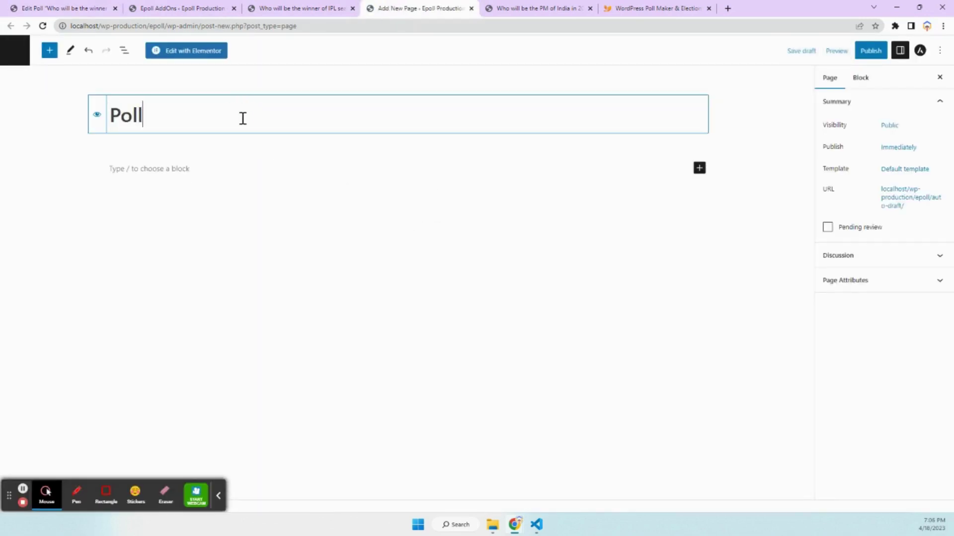
type("&")
type(" Contest")
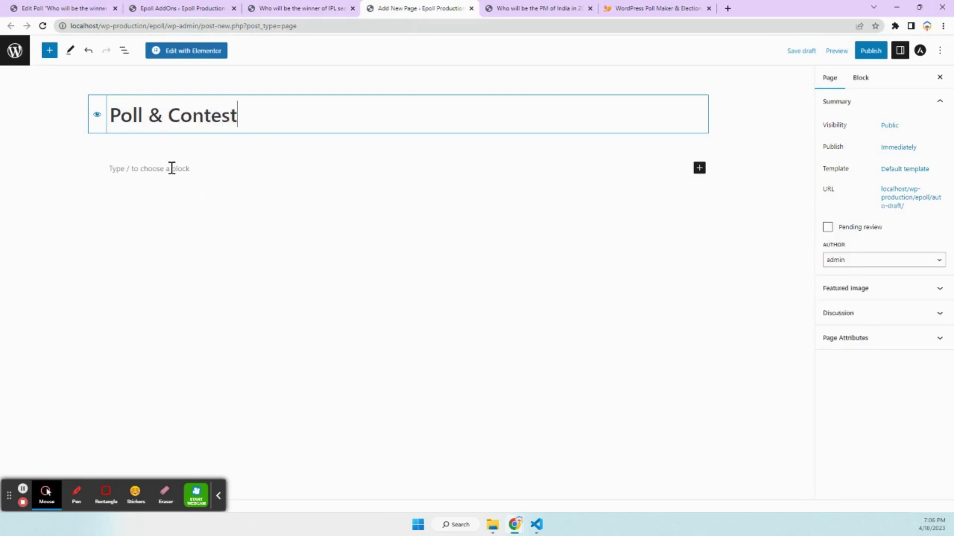
left_click(171, 168)
type("[IT_EPOLL_POLL id=\"49\"][/IT_EPOLL_POLL]")
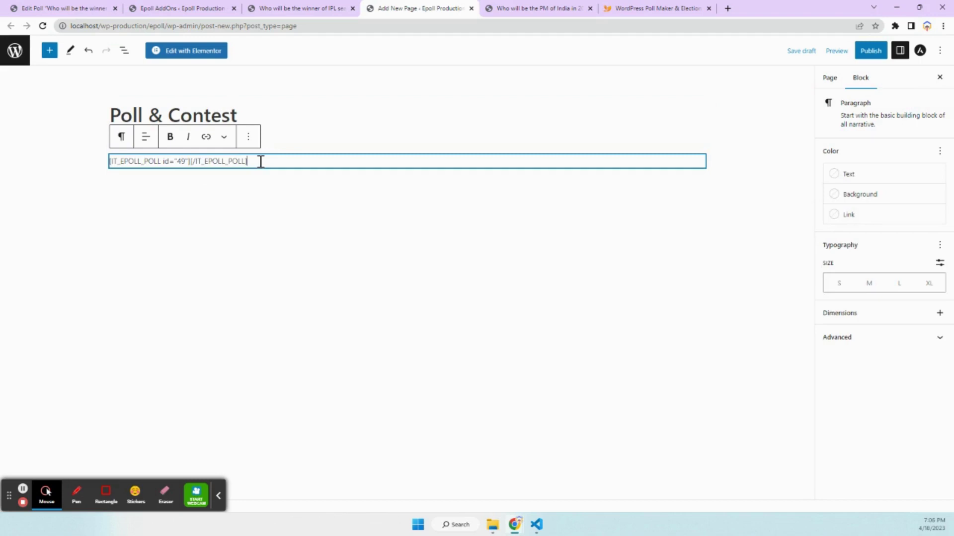
left_click(90, 8)
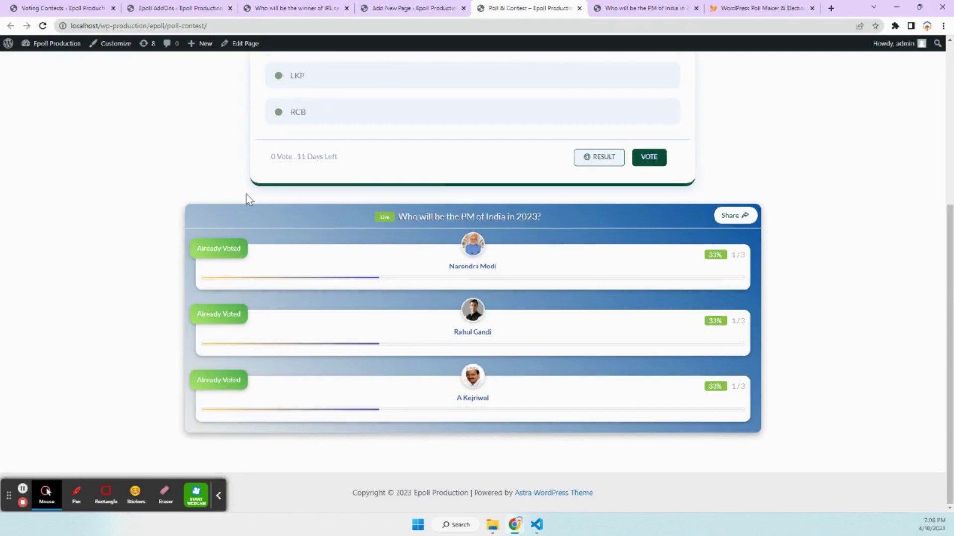
scroll(375, 279, "up", 2)
scroll(341, 249, "up", 1)
scroll(340, 260, "down", 3)
scroll(345, 259, "up", 3)
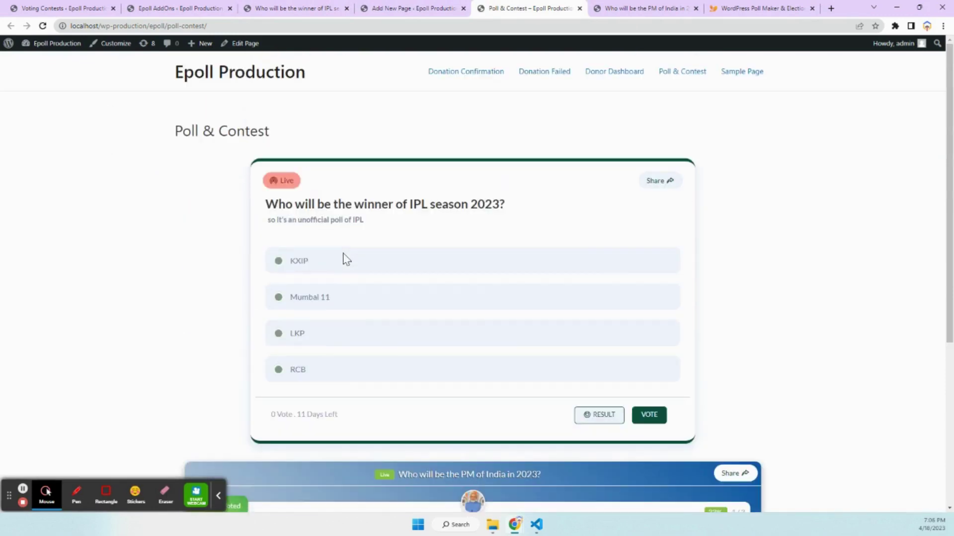
key("ctrl+1")
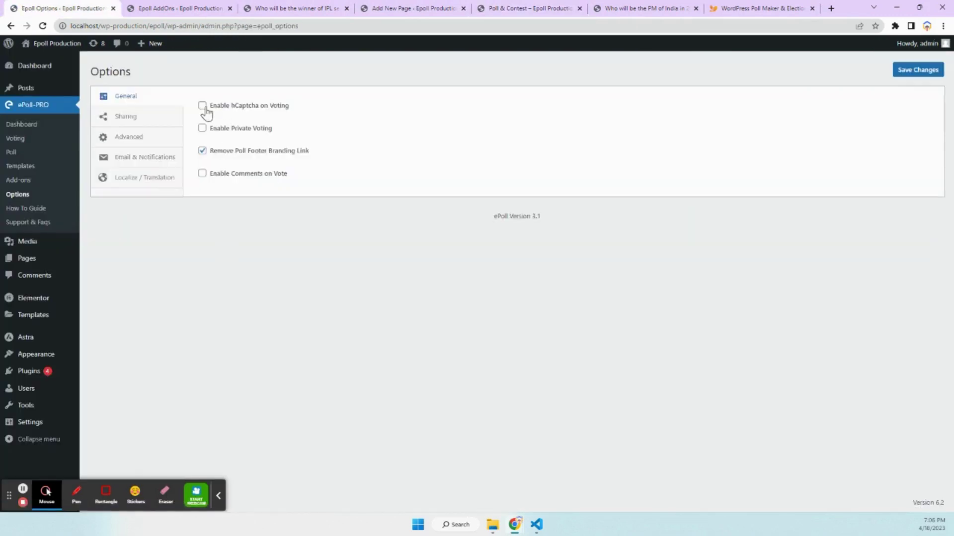
Enable comments on votes, save, and reload the PM of India contest page.
left_click(203, 176)
left_click(919, 70)
left_click(514, 8)
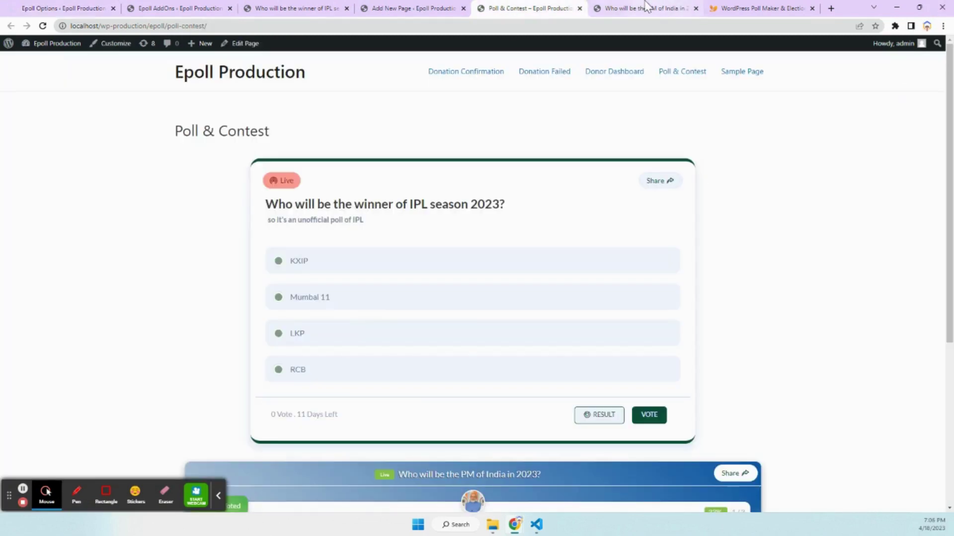
left_click(600, 8)
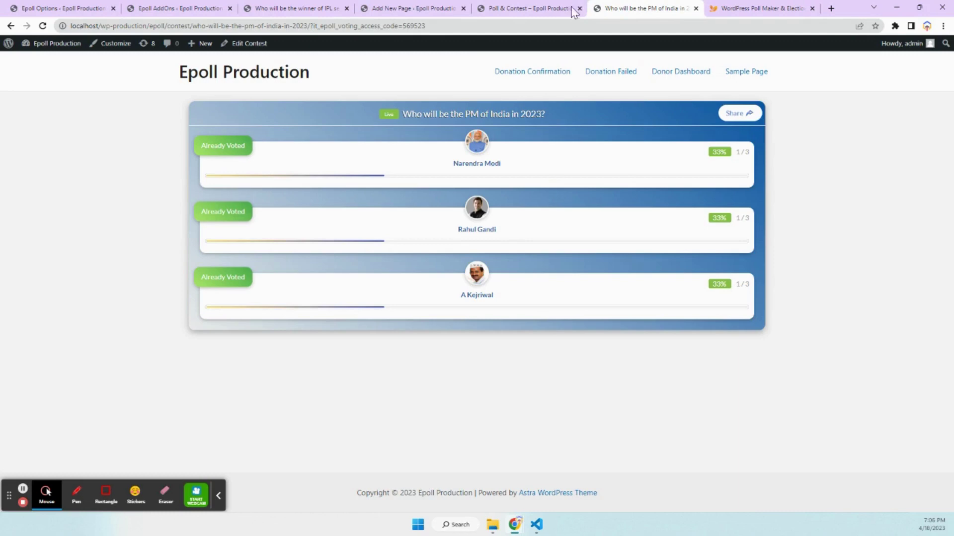
left_click(440, 25)
key("Return")
scroll(356, 352, "down", 3)
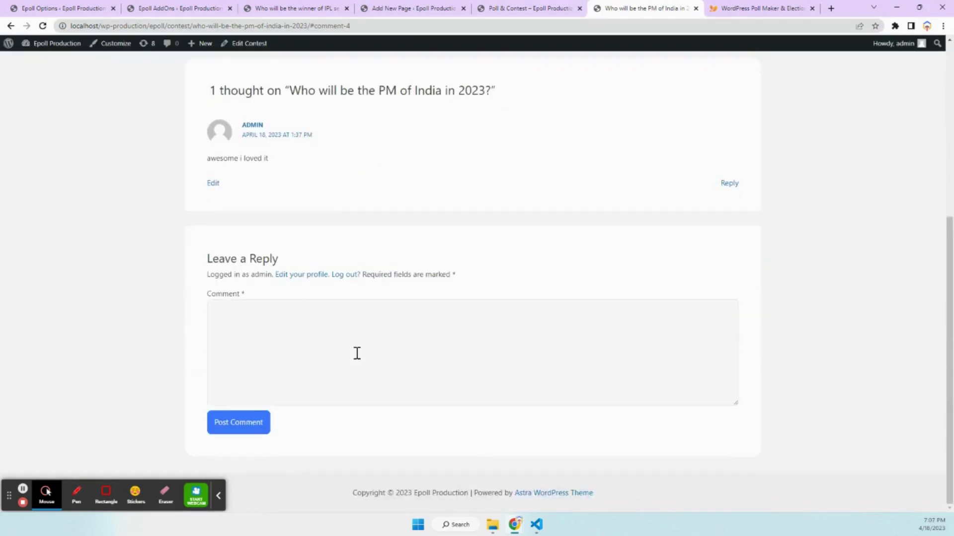
scroll(357, 354, "up", 3)
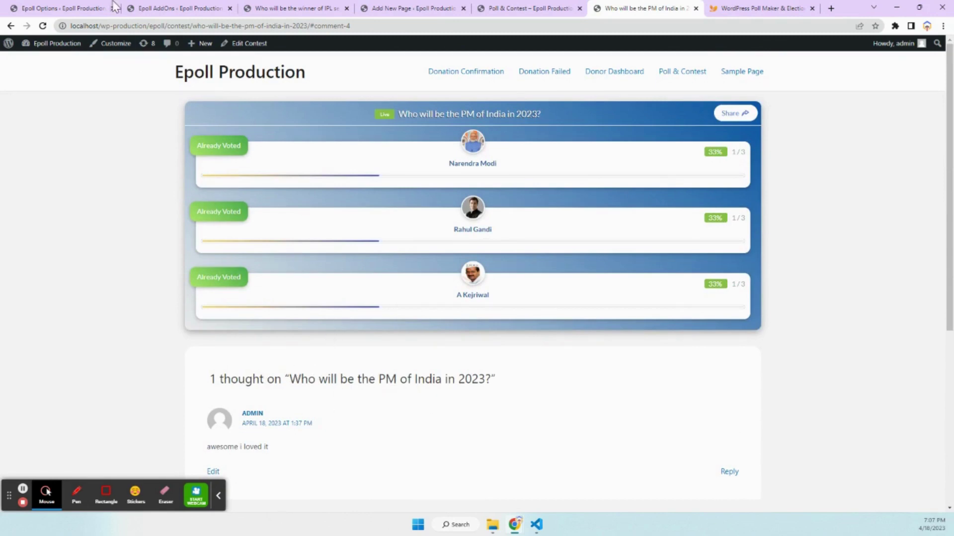
scroll(256, 284, "down", 3)
scroll(275, 319, "up", 3)
Check the IPL poll's comment field, then activate the Google Analytics add-on.
key("ctrl+3")
scroll(232, 177, "down", 1)
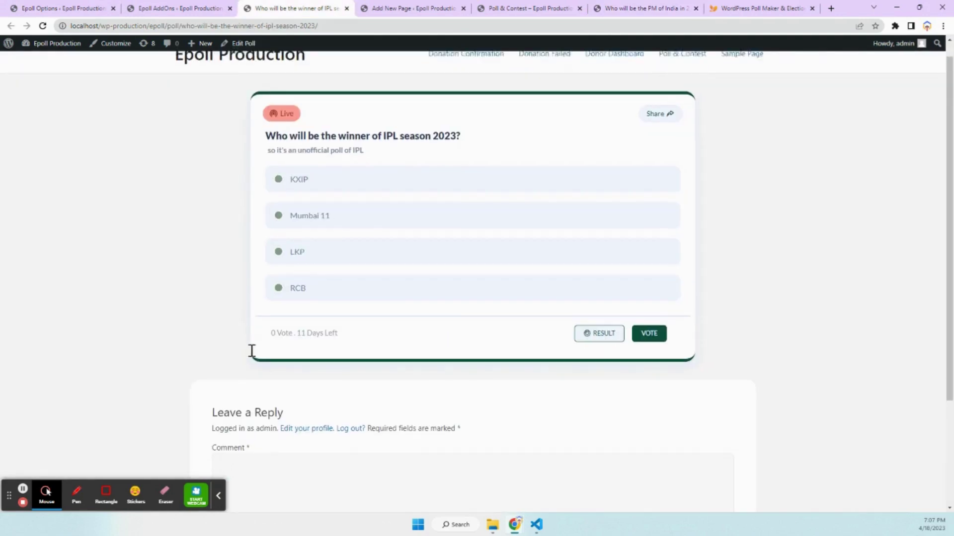
scroll(251, 351, "down", 2)
left_click(266, 369)
left_click(141, 197)
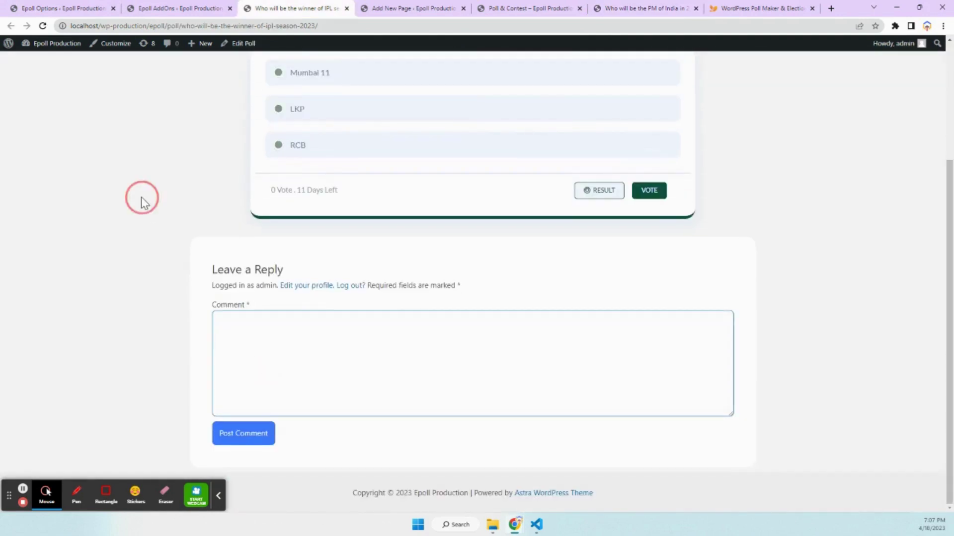
left_click(333, 379)
key("ctrl+2")
left_click(618, 142)
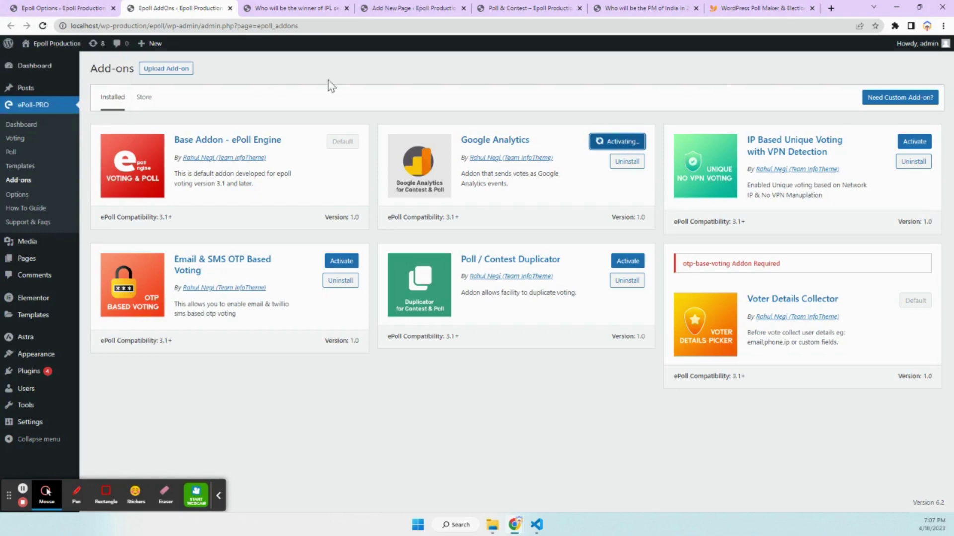
In Advanced options, enable Google Analytics tracking and try the Tracking ID and Event Name fields.
left_click(118, 6)
left_click(128, 138)
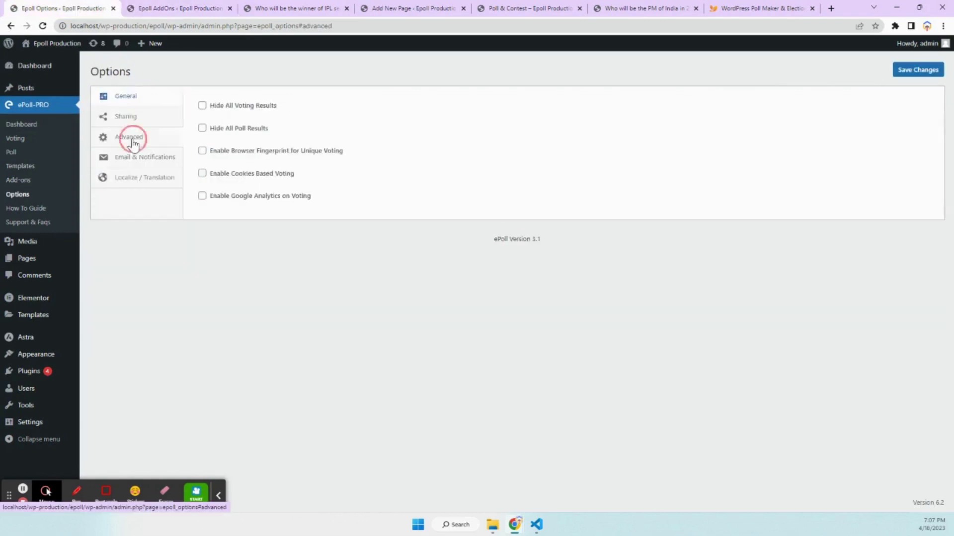
left_click(228, 200)
left_click(230, 232)
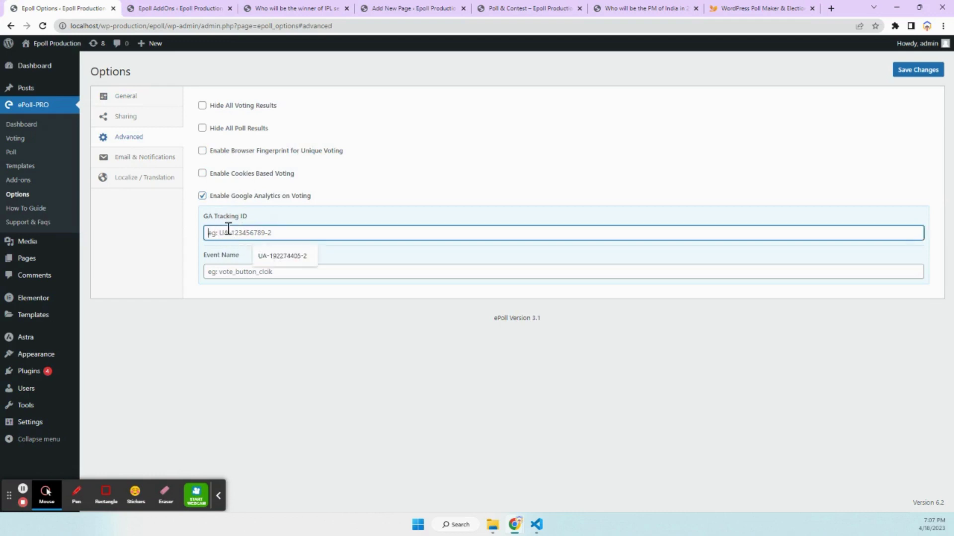
left_click(219, 270)
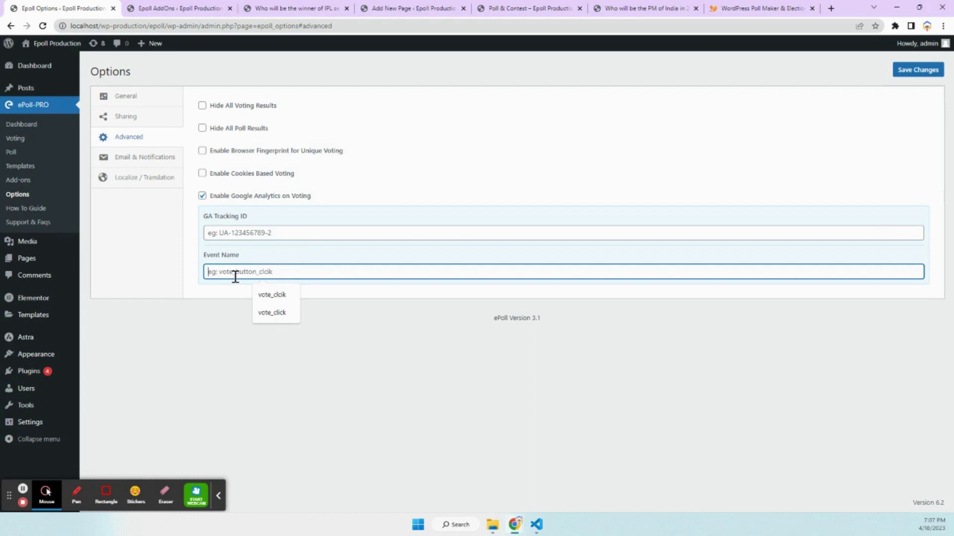
type("v")
key("BackSpace")
key("BackSpace")
key("BackSpace")
Toggle Google Analytics, browser fingerprint and cookies voting off again, leaving all unchecked.
left_click(201, 151)
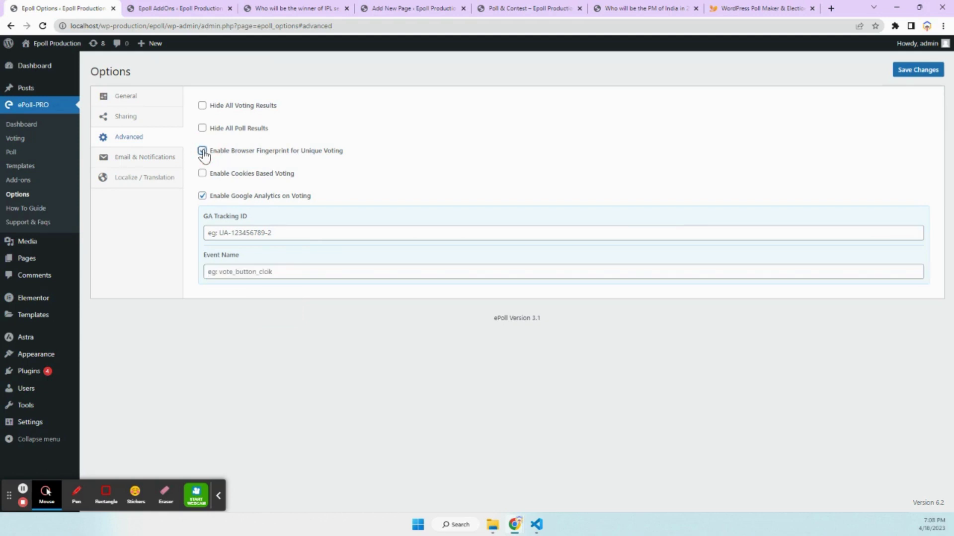
left_click(202, 197)
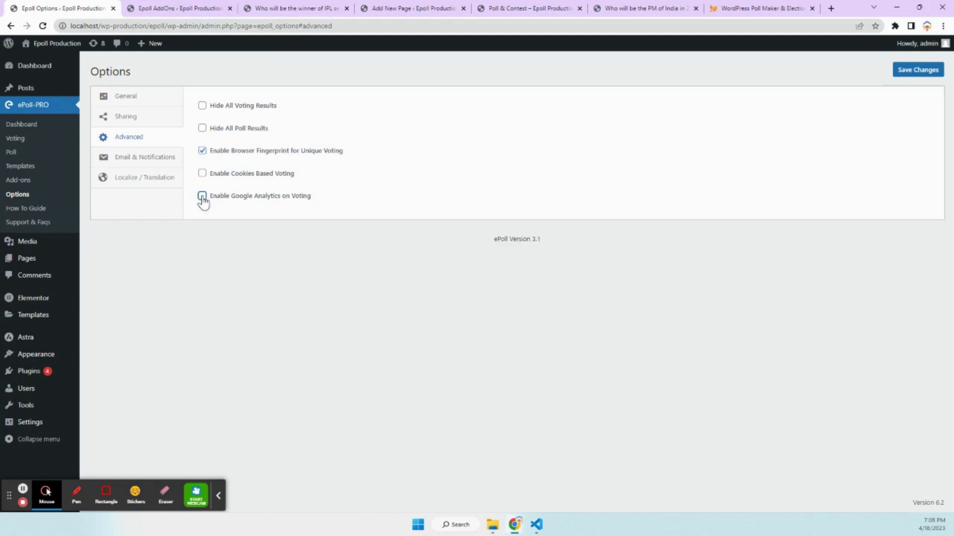
left_click(269, 260)
left_click(203, 173)
left_click(215, 176)
left_click(214, 152)
left_click(162, 8)
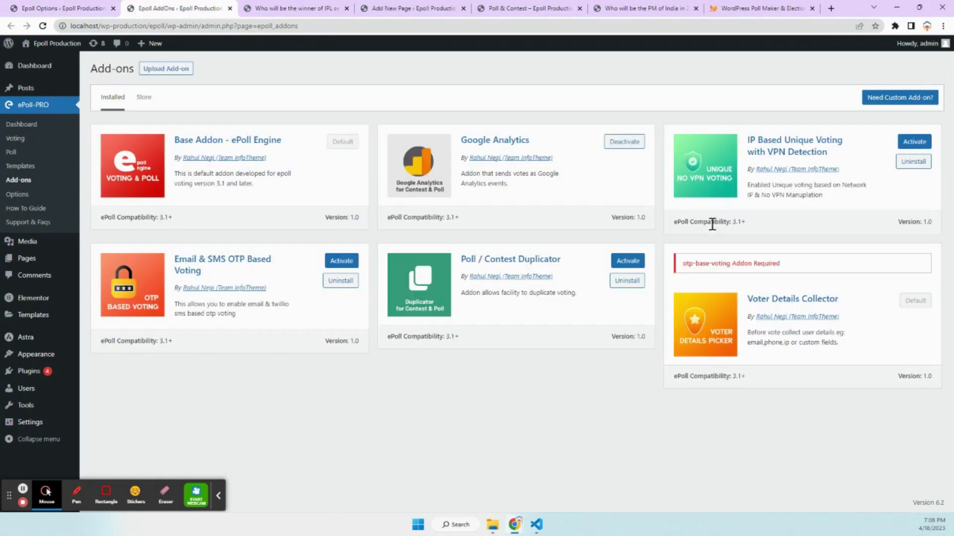
Activate the IP Based Unique Voting with VPN Detection add-on and enable its VPN Blocking voting option.
left_click(911, 143)
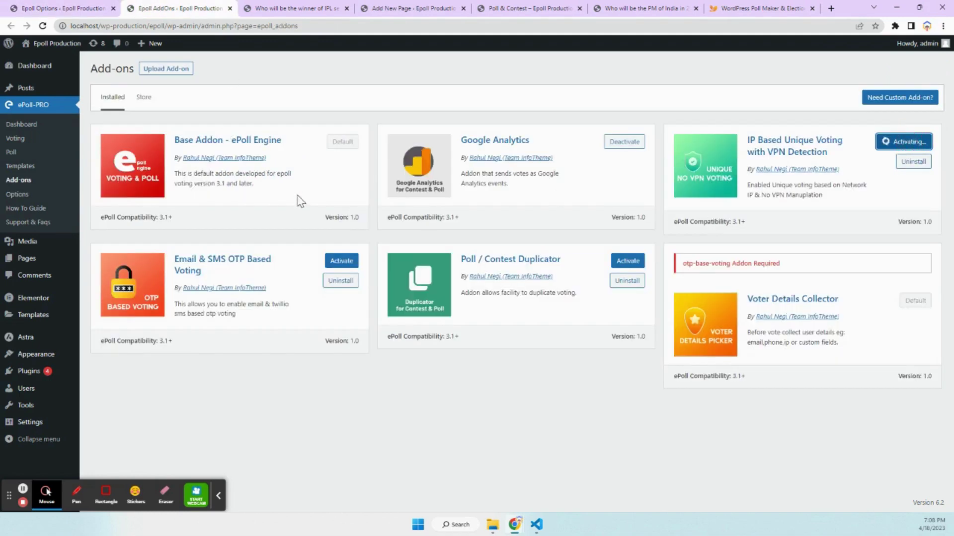
key("ctrl+shift+Tab")
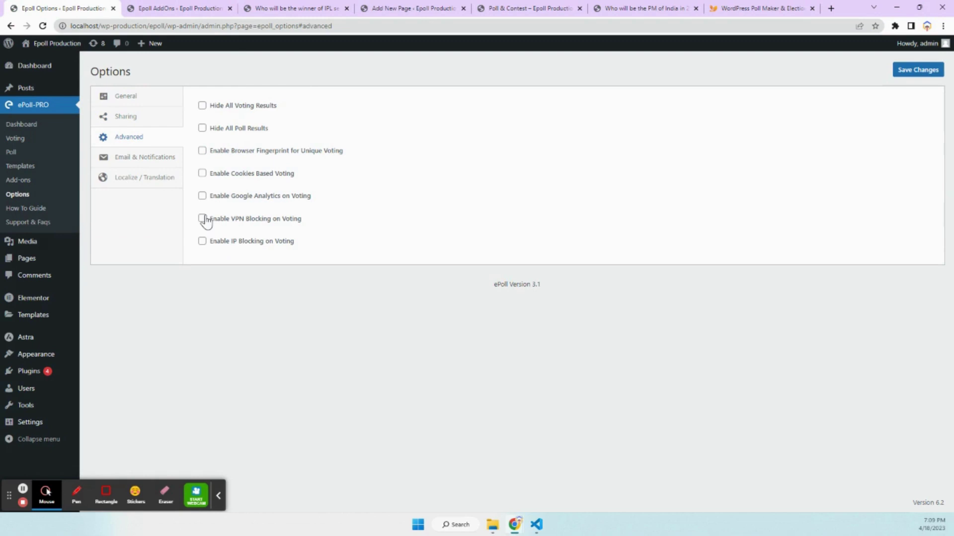
left_click(203, 219)
left_click(307, 296)
left_click(179, 9)
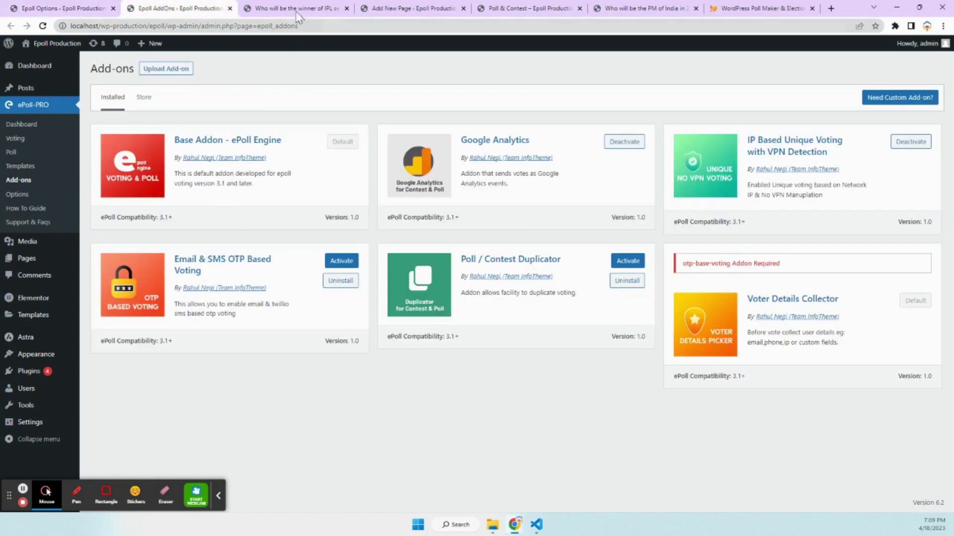